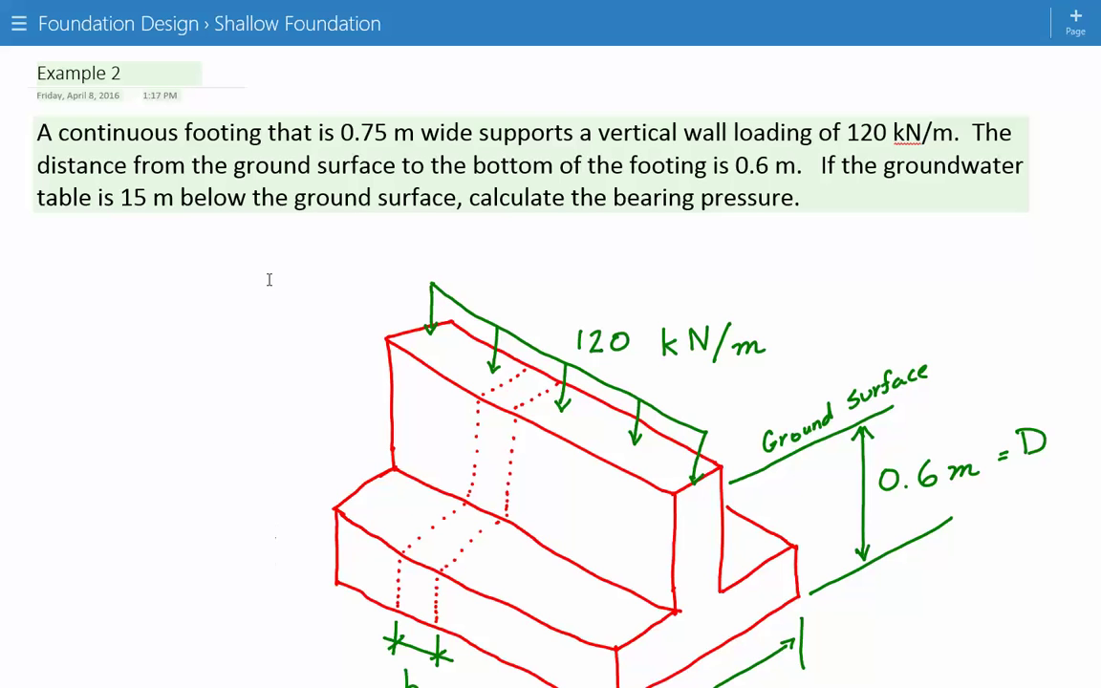
Scroll down to bring the continuous footing sketch with 0.6 m, b and 0.75 m into view.
scroll(268, 279, down, 2)
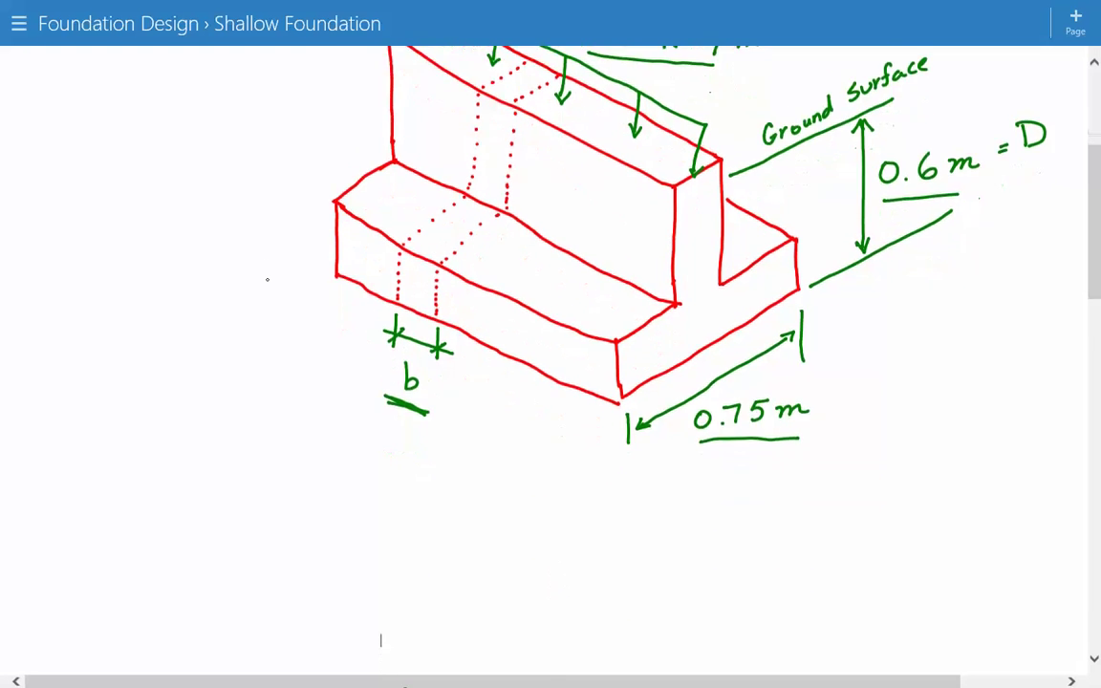
scroll(561, 578, down, 1)
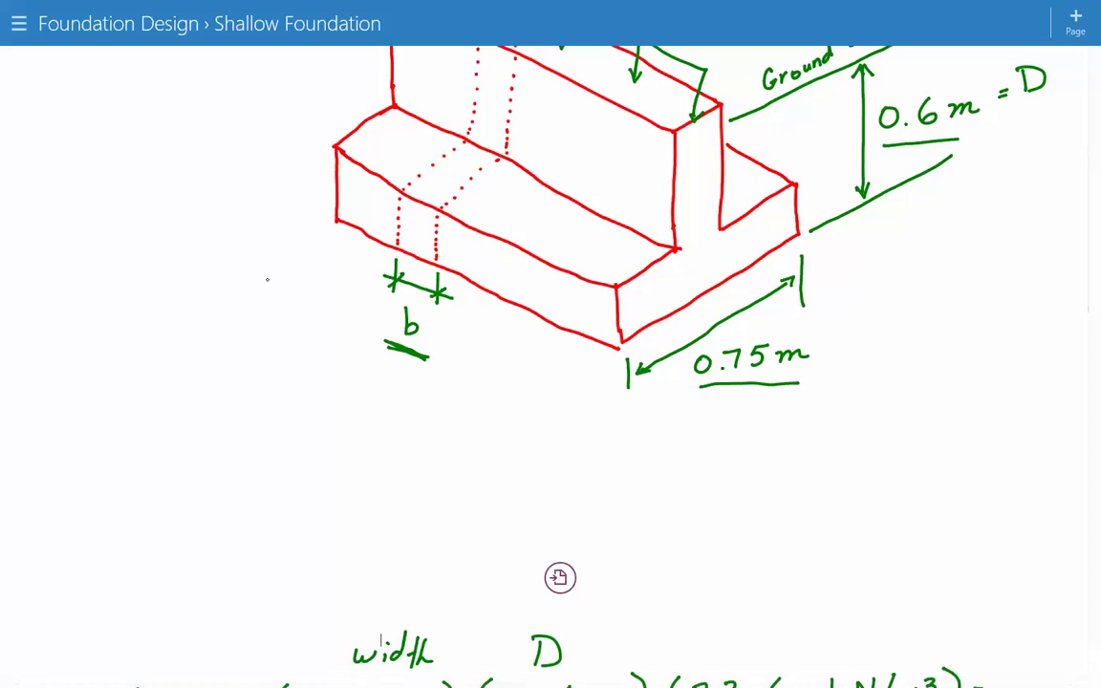
Underline 23.6 kN/m³ in equation 1 in green, then return to the sketch.
scroll(560, 577, down, 2)
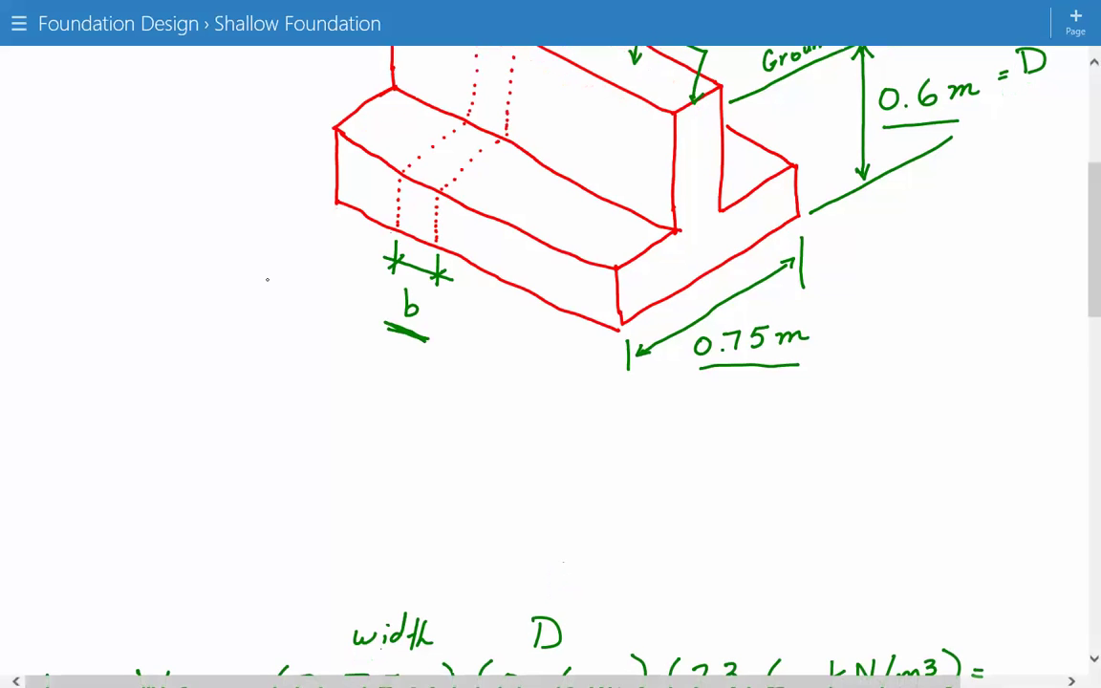
scroll(560, 577, down, 1)
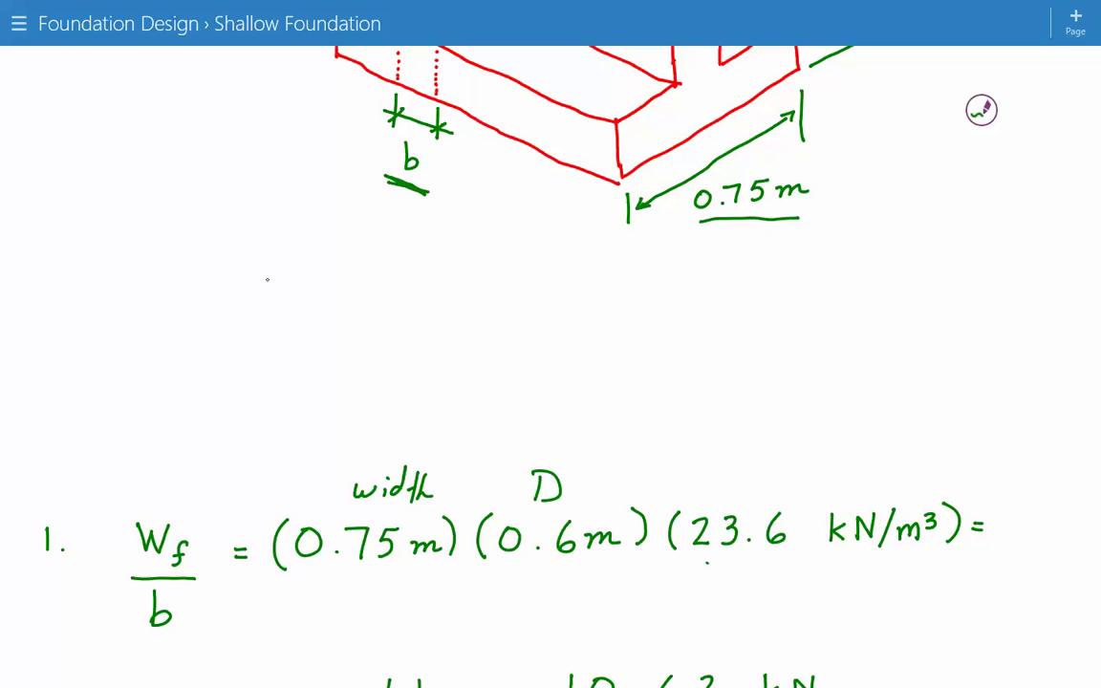
drag(707, 564, 772, 566)
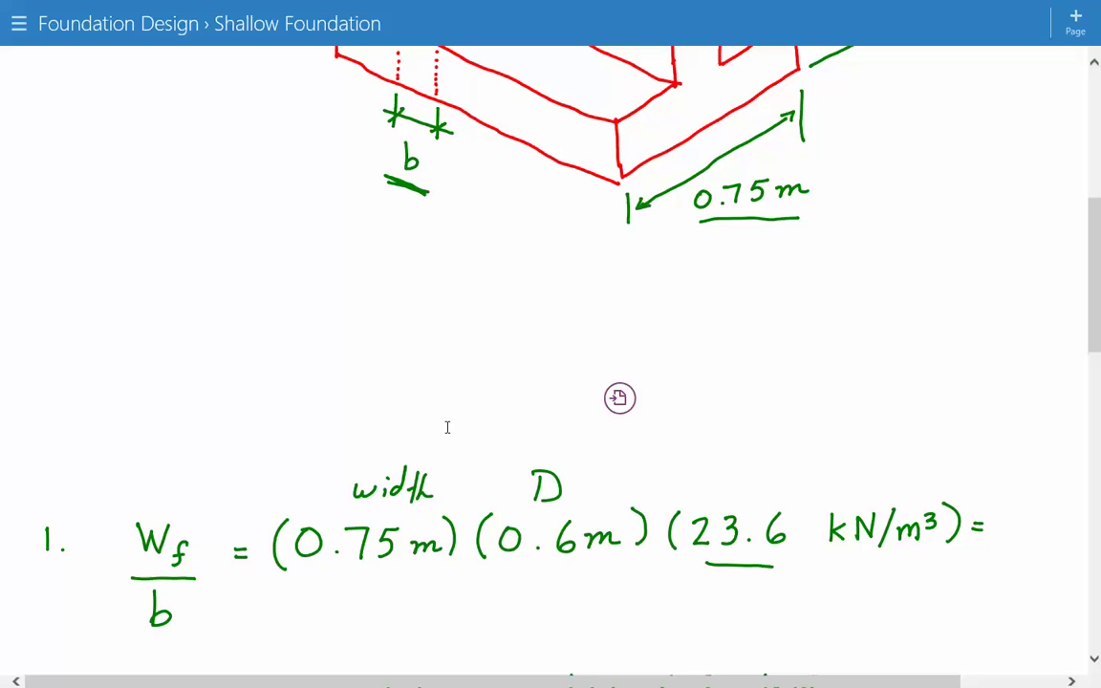
scroll(446, 427, up, 1)
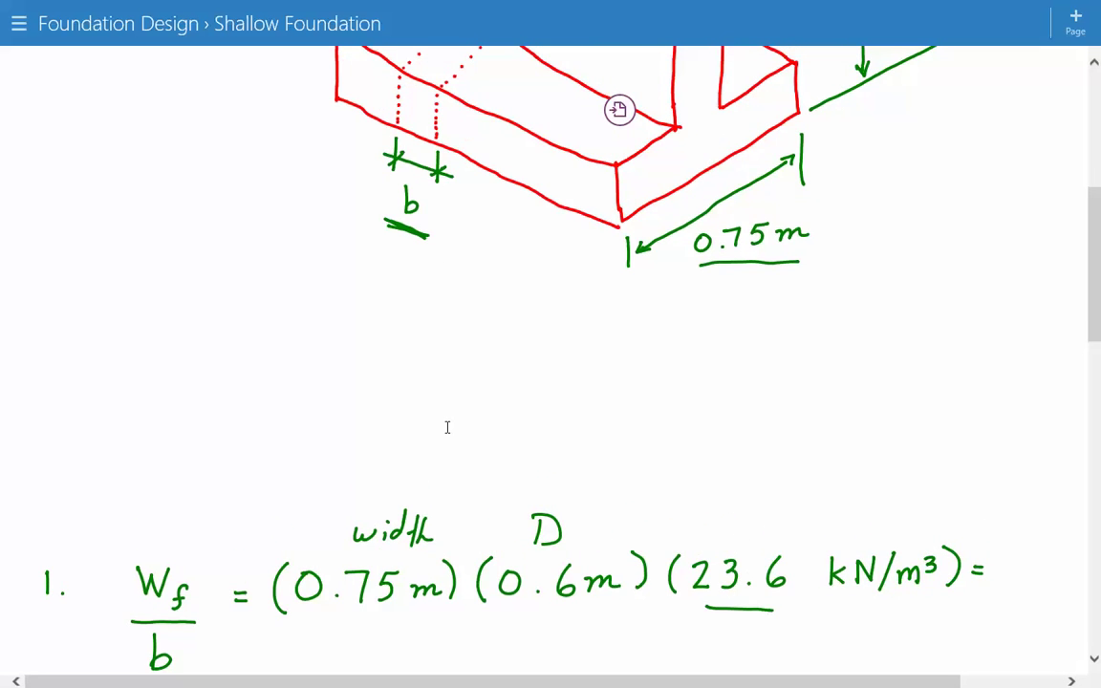
scroll(446, 427, up, 2)
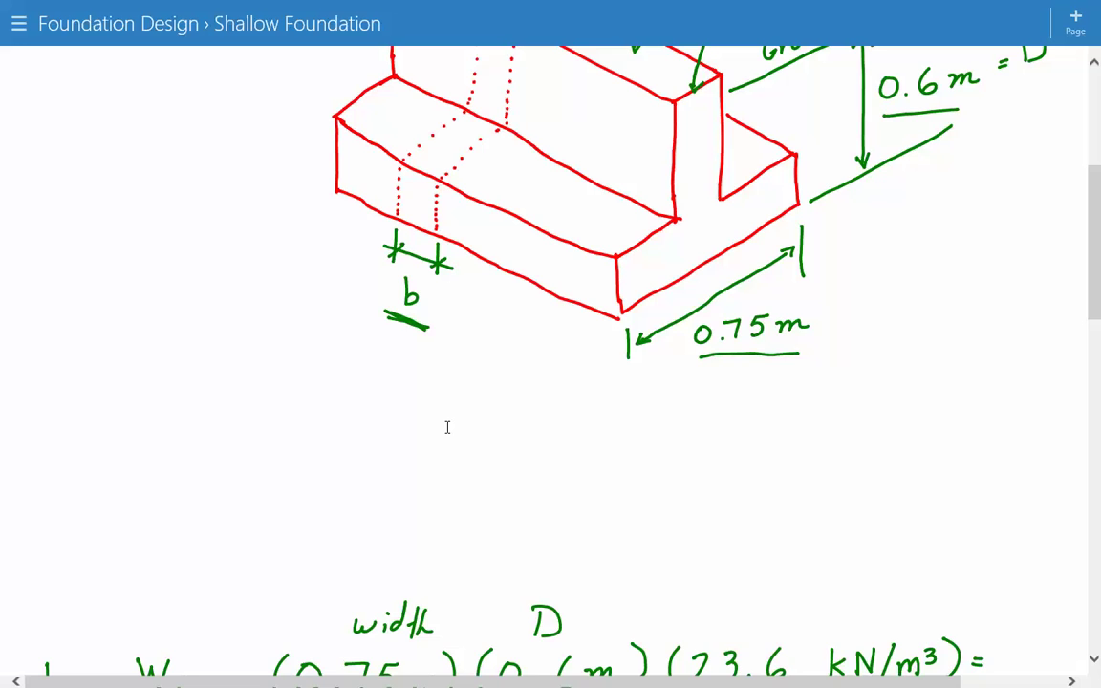
scroll(447, 427, up, 1)
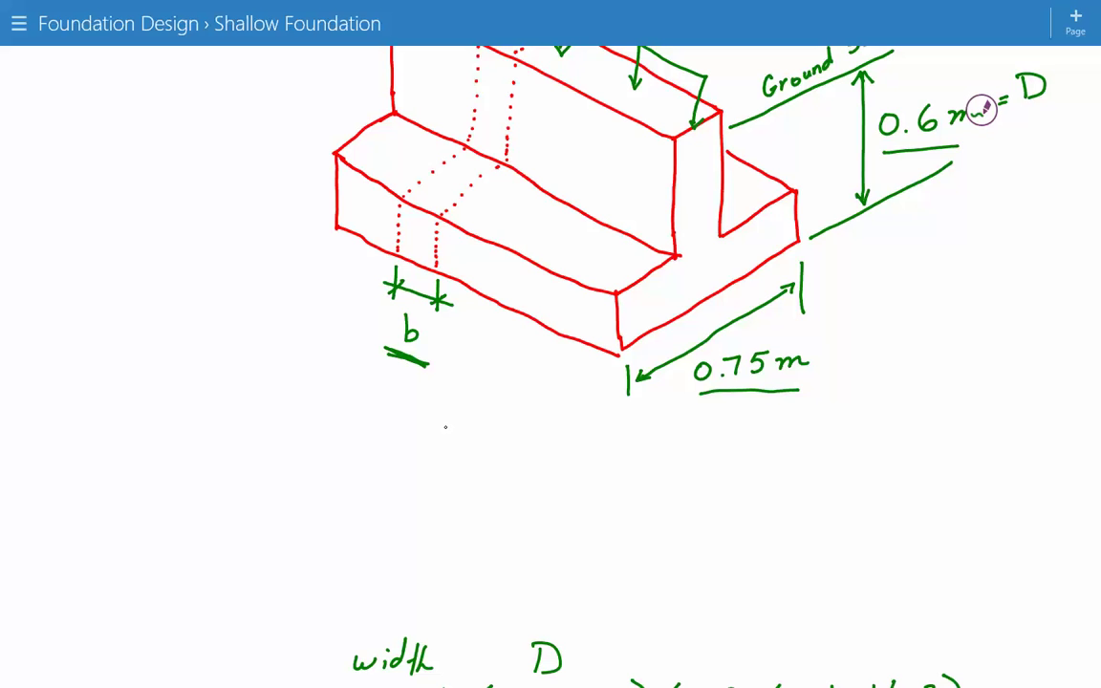
Draw green zigzag hatching in the recess right of the wall and on the footing top beside it.
mouse_move(735, 139)
mouse_down()
mouse_move(755, 144)
mouse_move(765, 208)
mouse_up()
mouse_move(658, 172)
mouse_down()
mouse_move(593, 208)
mouse_move(607, 213)
mouse_move(660, 258)
mouse_up()
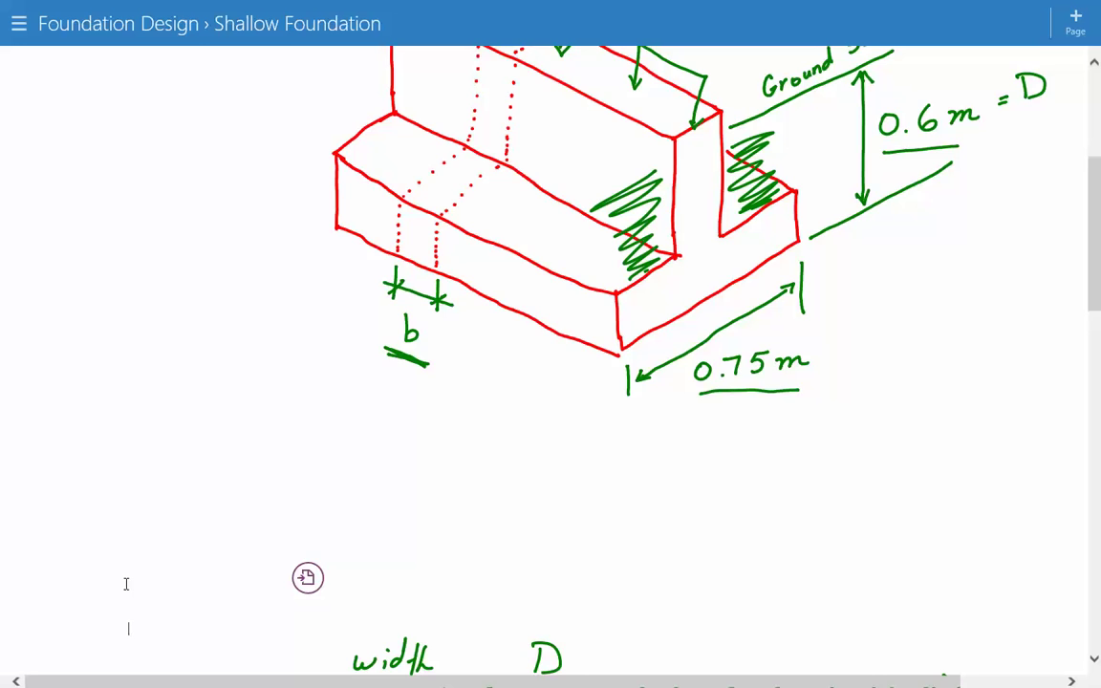
Review equations 1 and 2 (Wf/b = 10.62 kN/m, u_D = 0), then jump to the page top.
scroll(126, 585, down, 1)
scroll(126, 584, down, 2)
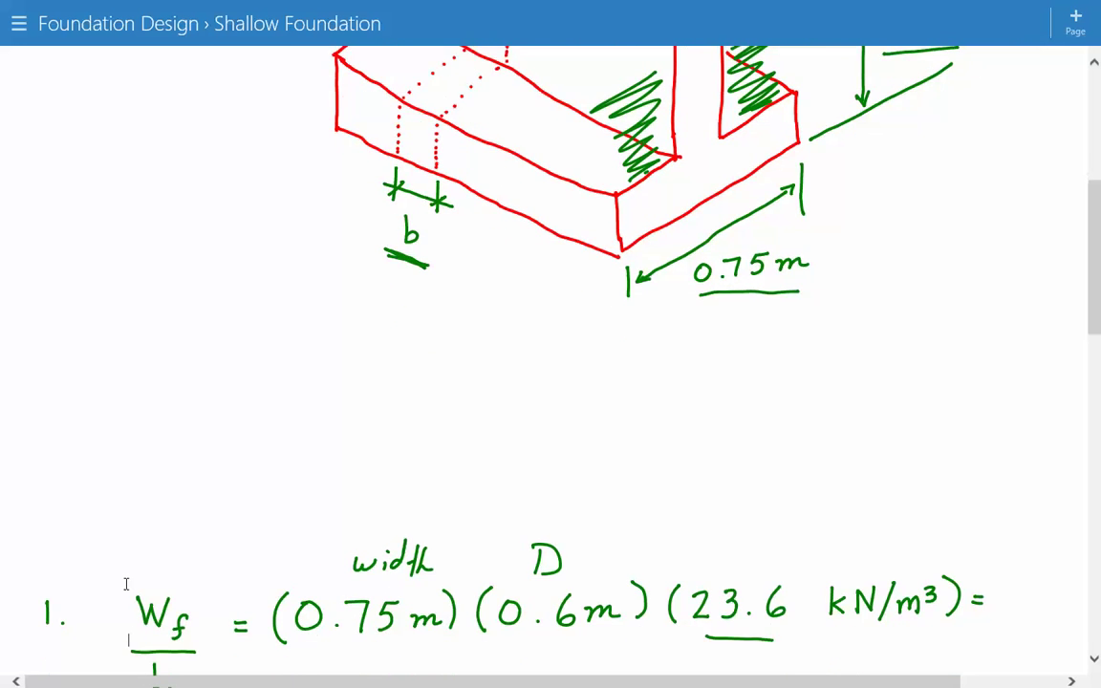
scroll(126, 584, down, 3)
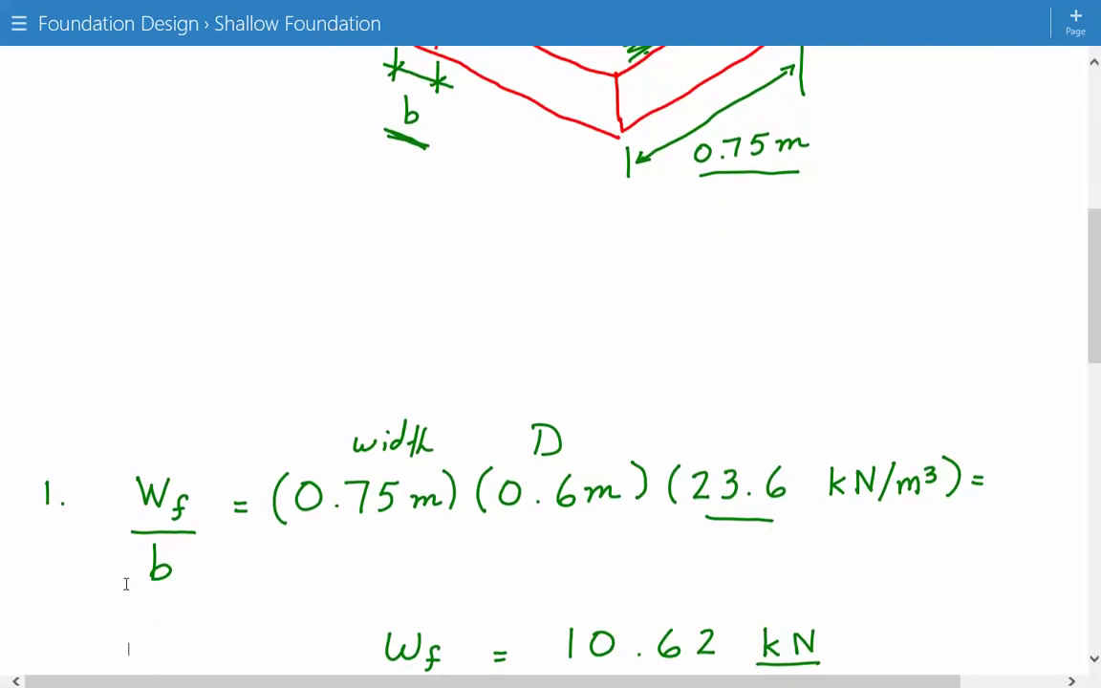
scroll(127, 584, down, 2)
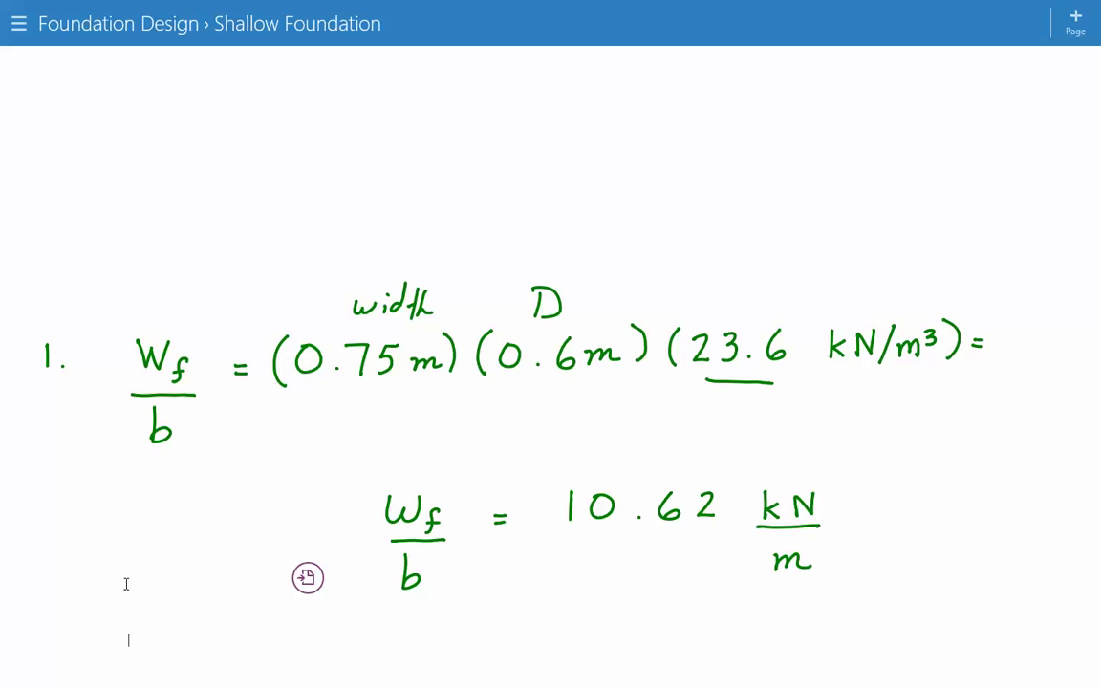
scroll(127, 584, down, 1)
scroll(126, 584, down, 2)
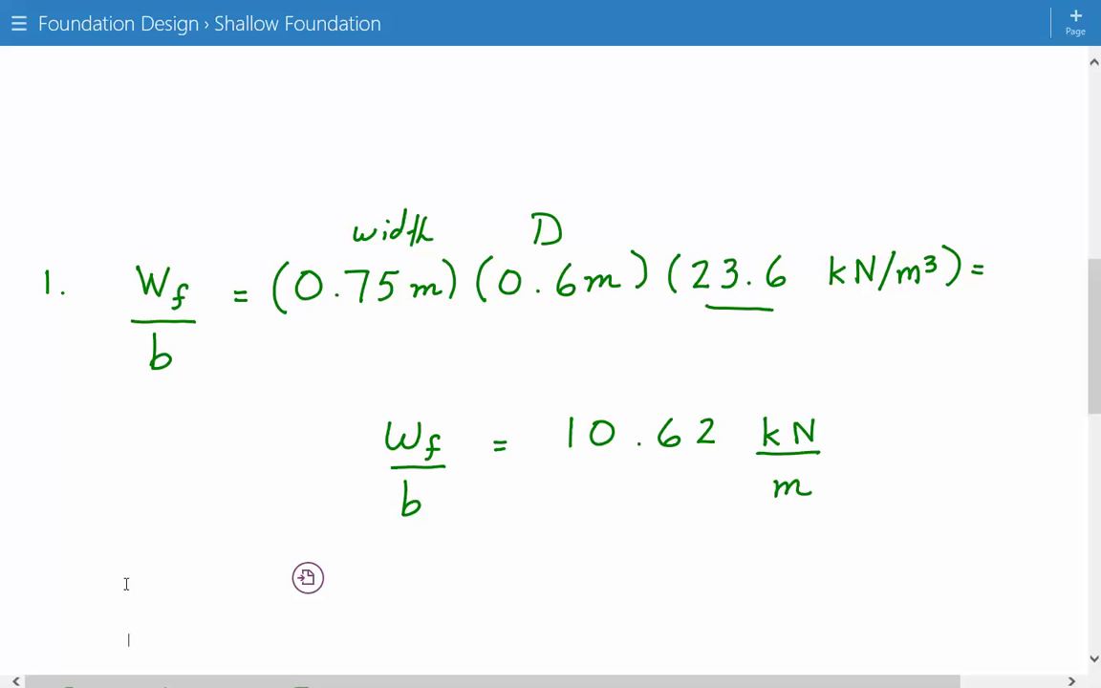
scroll(126, 584, down, 2)
scroll(126, 584, down, 1)
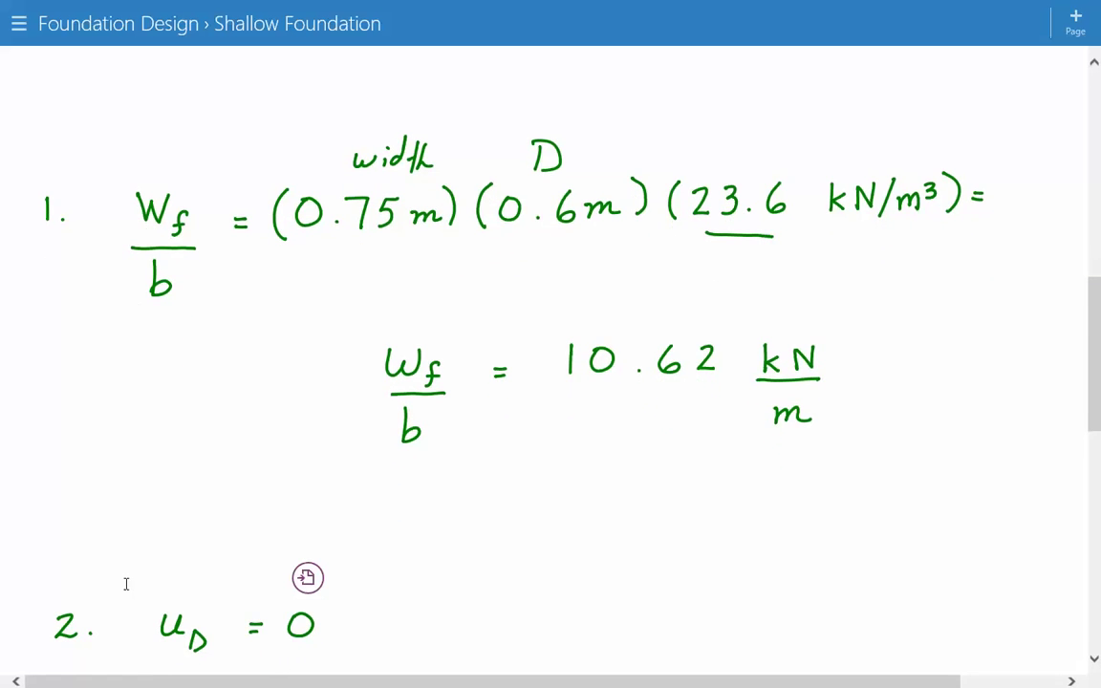
key(Up)
key(Up)
key(Up)
key(Up)
key(Up)
key(Up)
key(Up)
key(Up)
key(Up)
key(Up)
key(Up)
key(Up)
key(Up)
key(Up)
key(Up)
key(Up)
key(Up)
key(Up)
key(Up)
scroll(126, 584, up, 10)
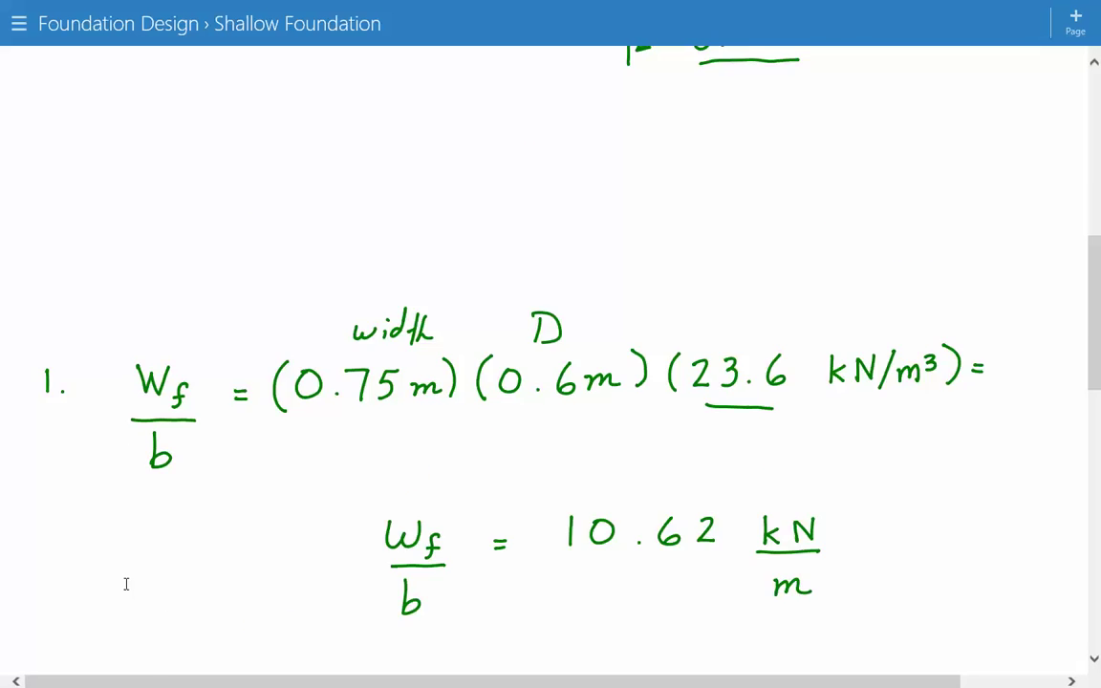
key(ctrl+Home)
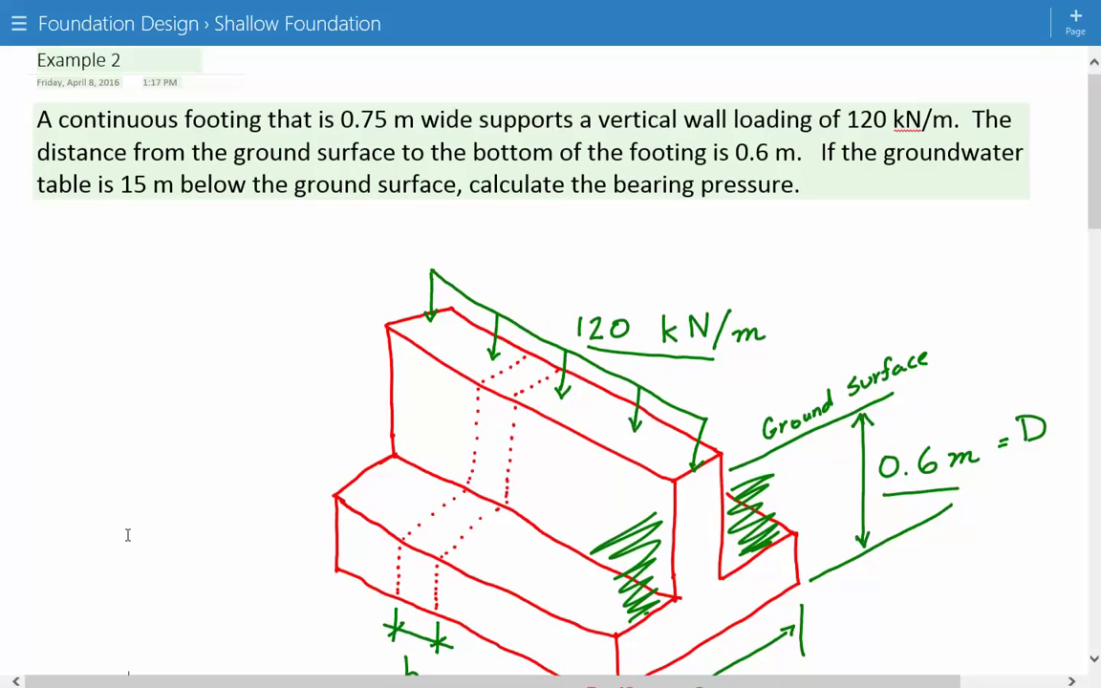
Scroll past the sketch and equations 1 and 2 to the step-3 formula below u_D = 0.
scroll(127, 535, down, 1)
scroll(127, 535, down, 5)
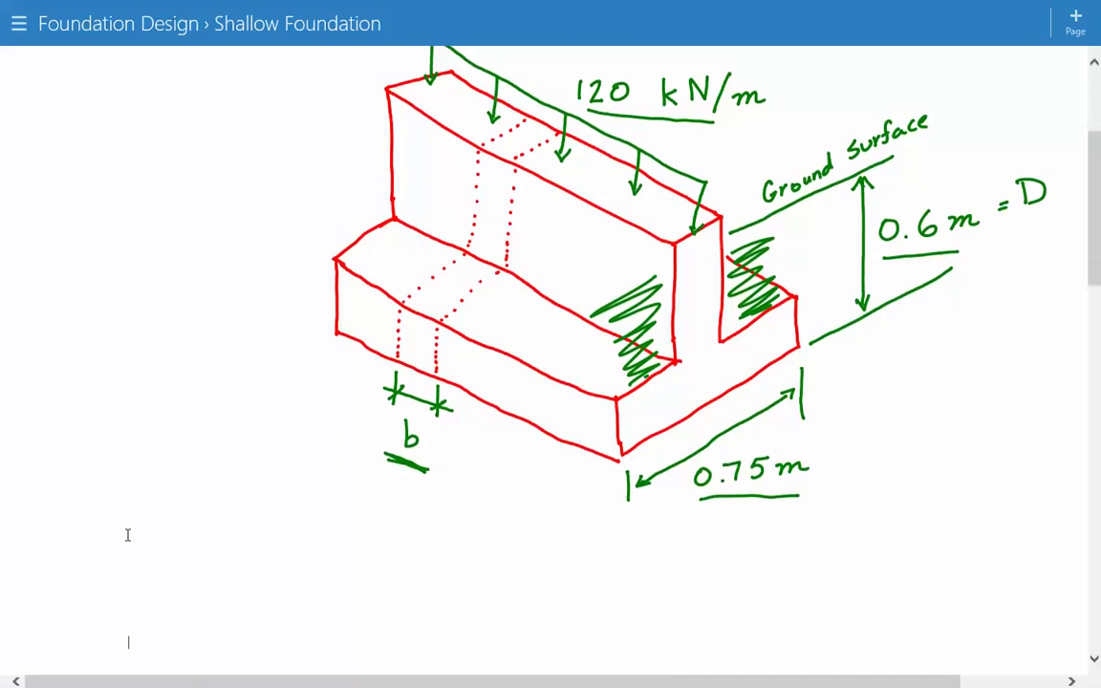
scroll(127, 536, down, 6)
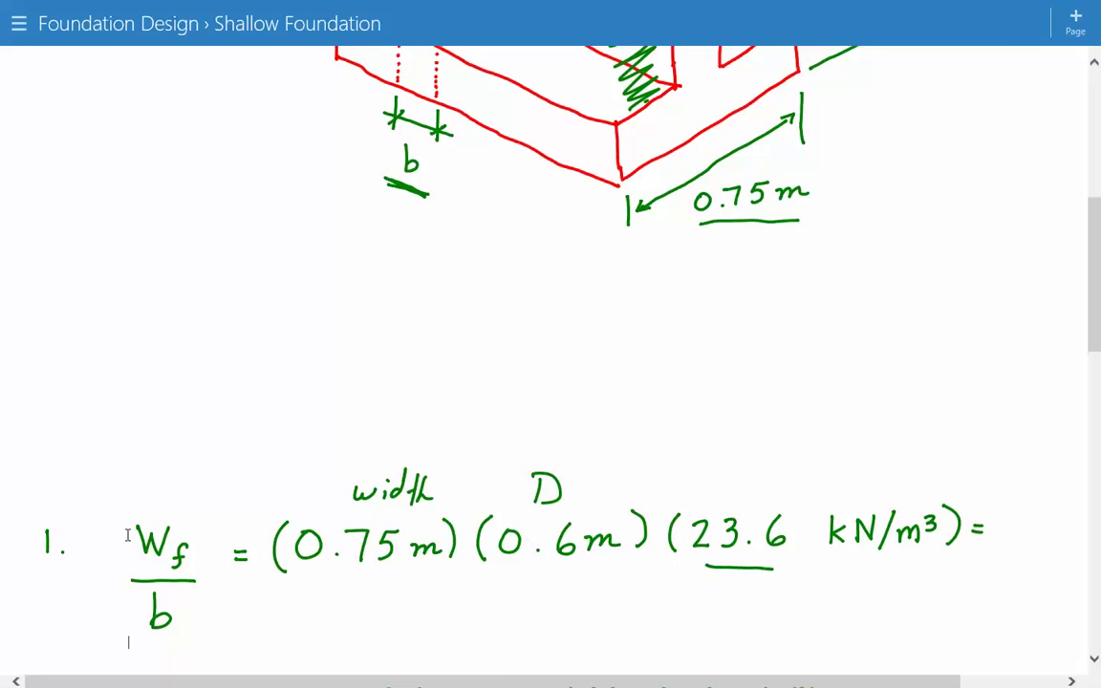
scroll(128, 535, down, 5)
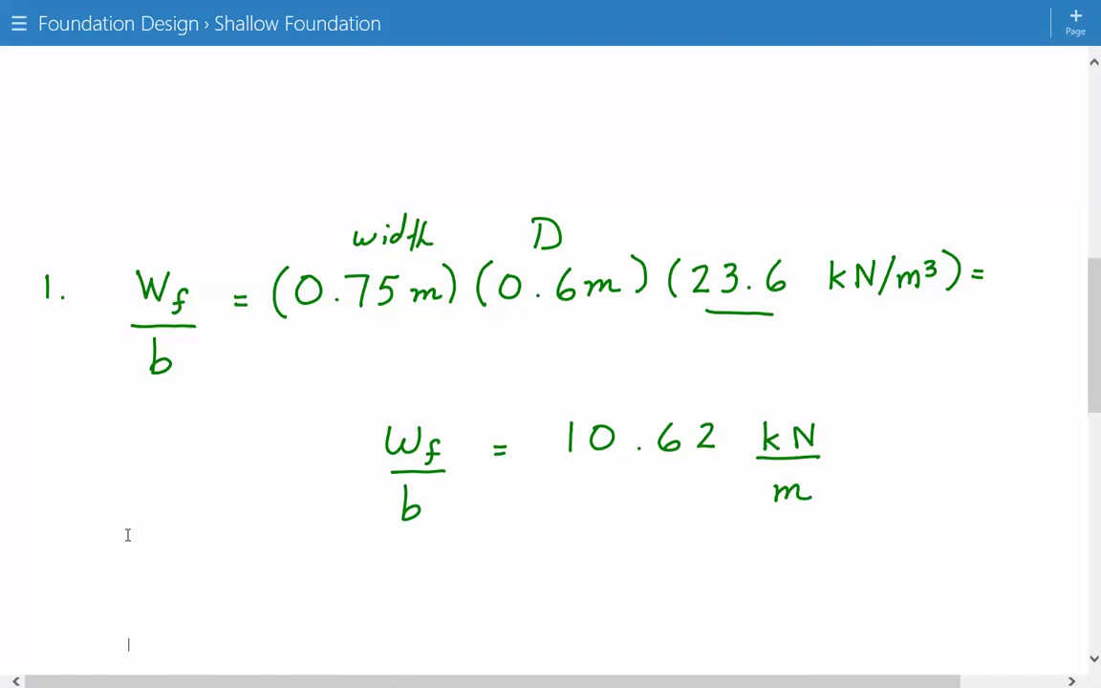
scroll(127, 536, down, 7)
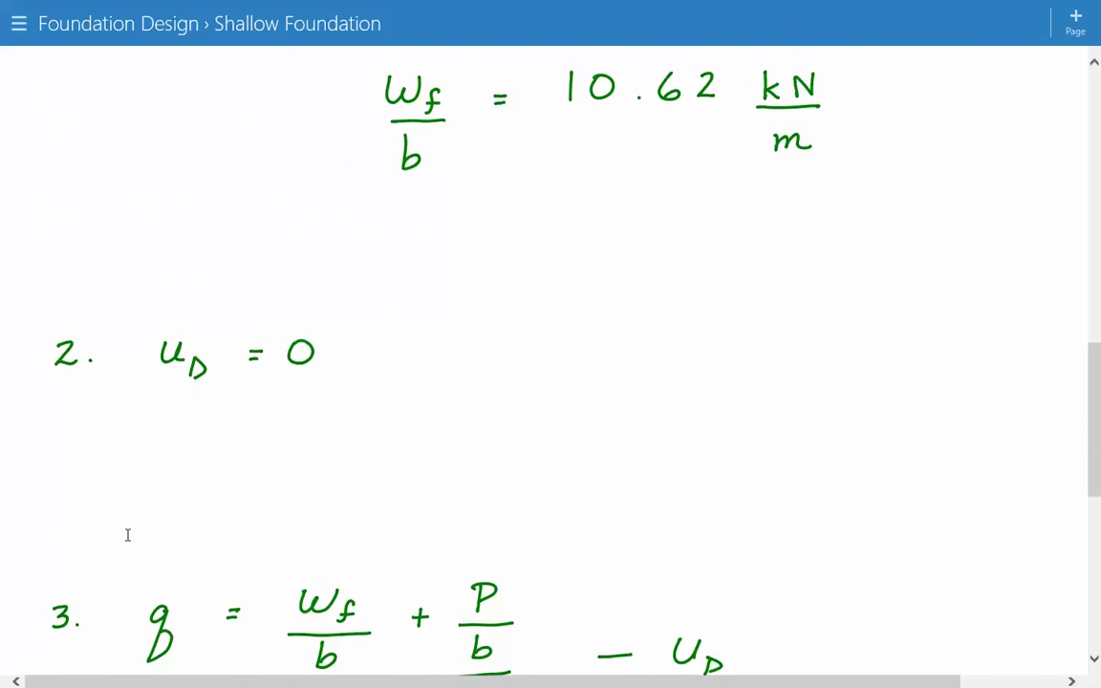
scroll(127, 535, down, 2)
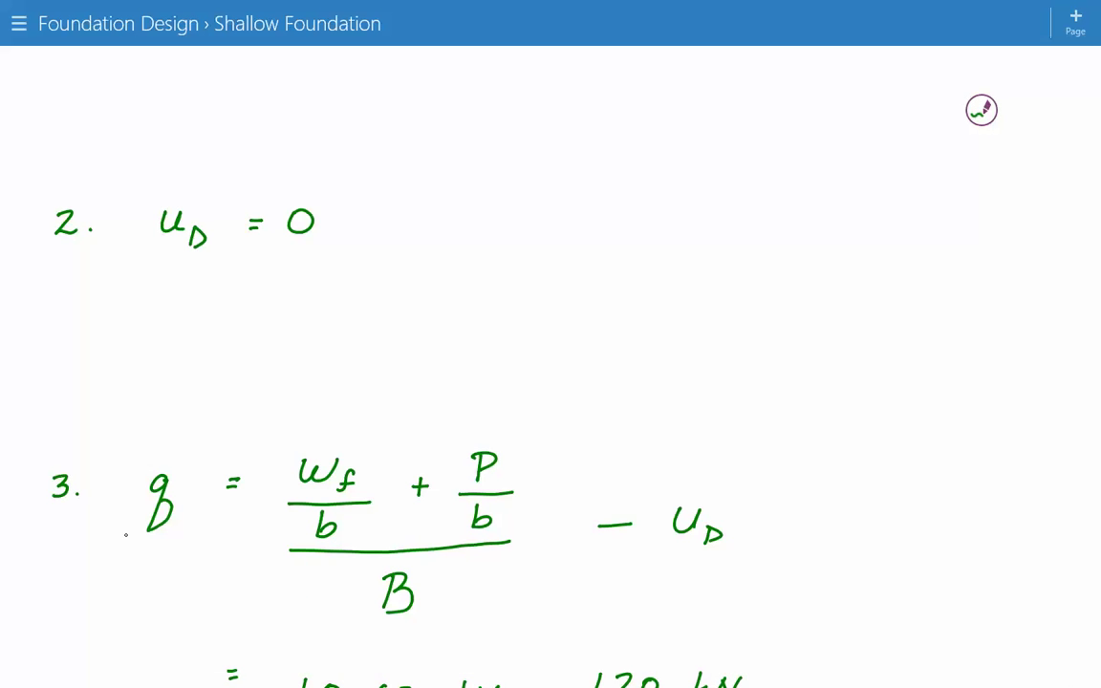
Strike out u_D, mark it 0 with an arrow, and scroll to the q = 174.16 kPa result.
drag(613, 574, 760, 507)
mouse_move(736, 495)
mouse_down()
mouse_move(771, 492)
mouse_move(757, 507)
mouse_up()
drag(809, 463, 807, 464)
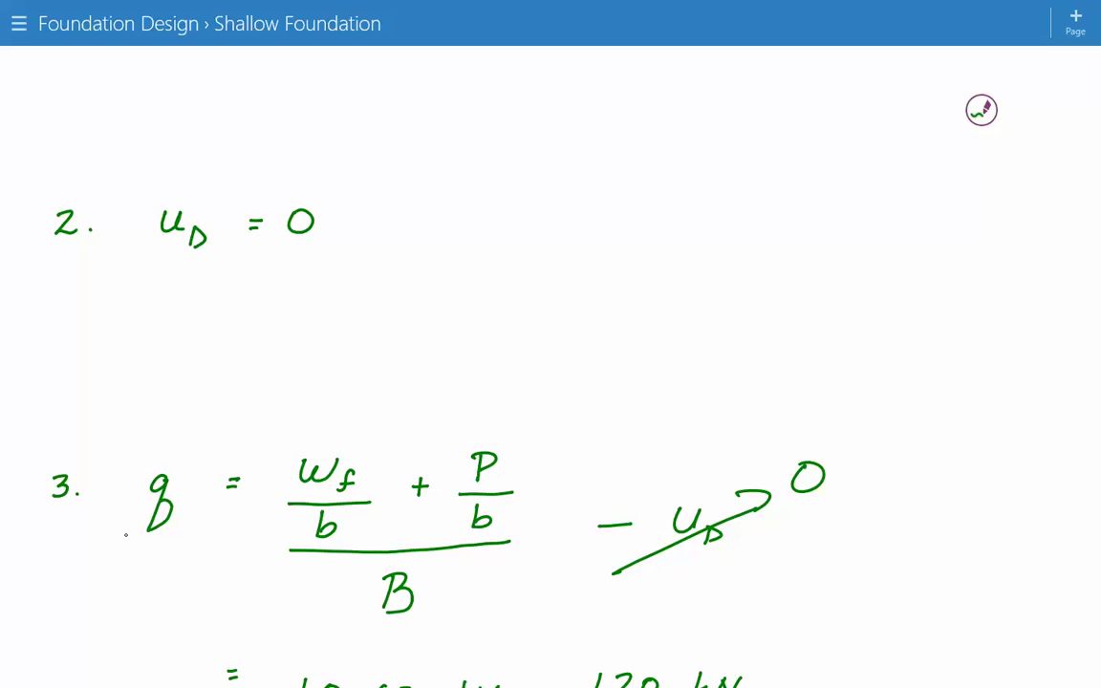
scroll(965, 554, down, 3)
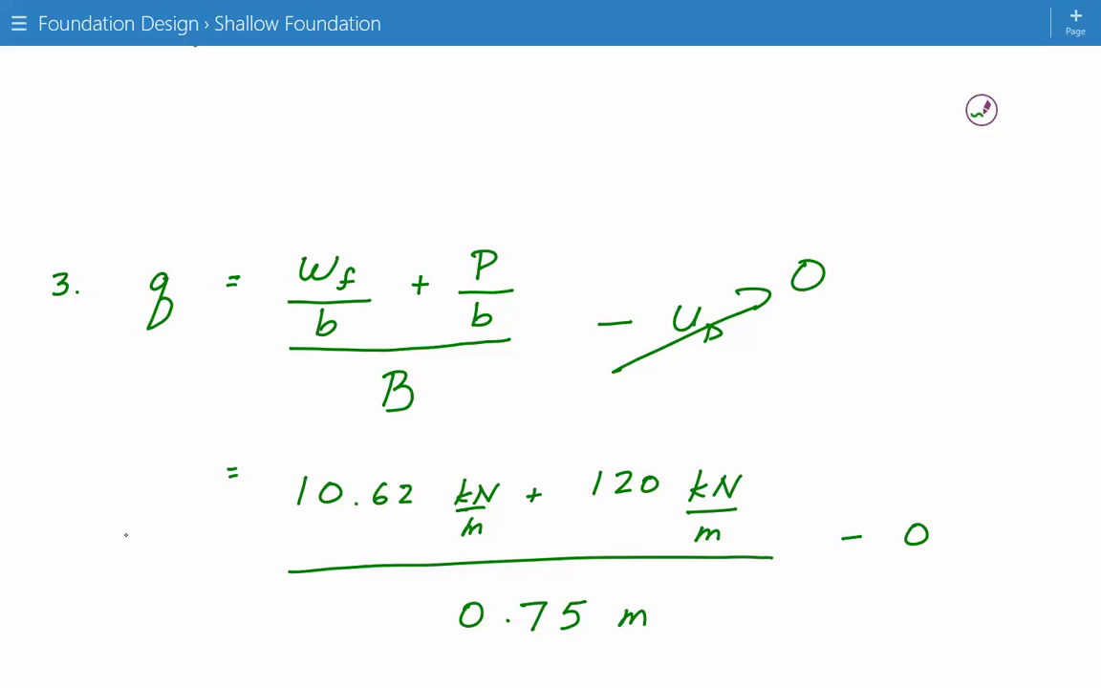
scroll(982, 110, down, 5)
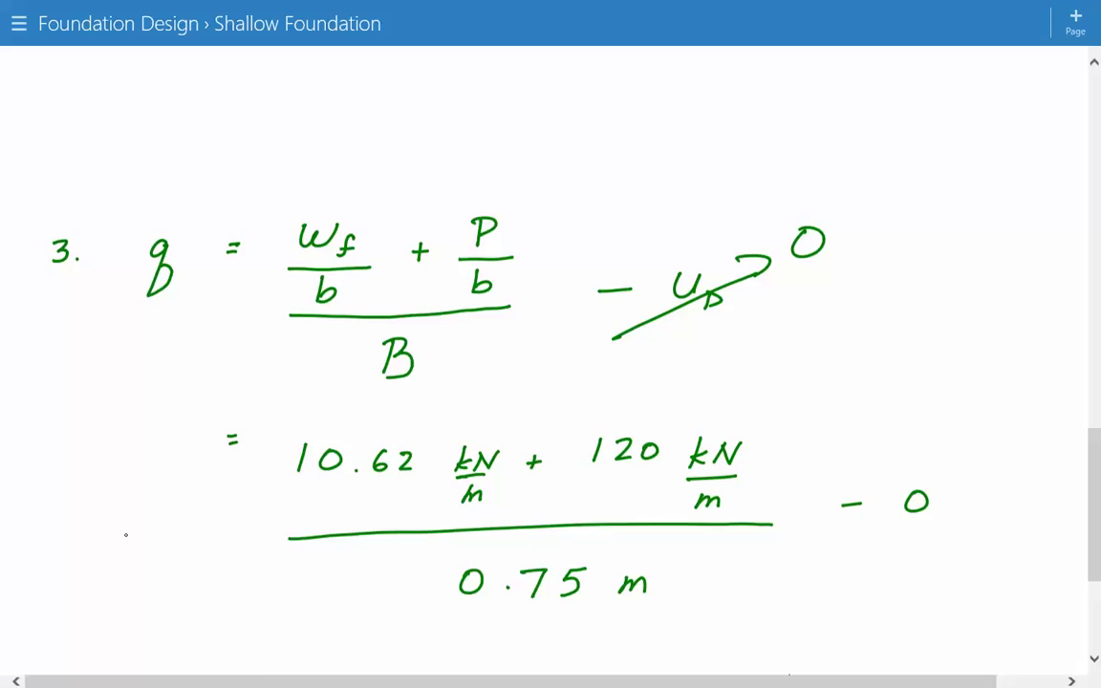
scroll(789, 640, down, 2)
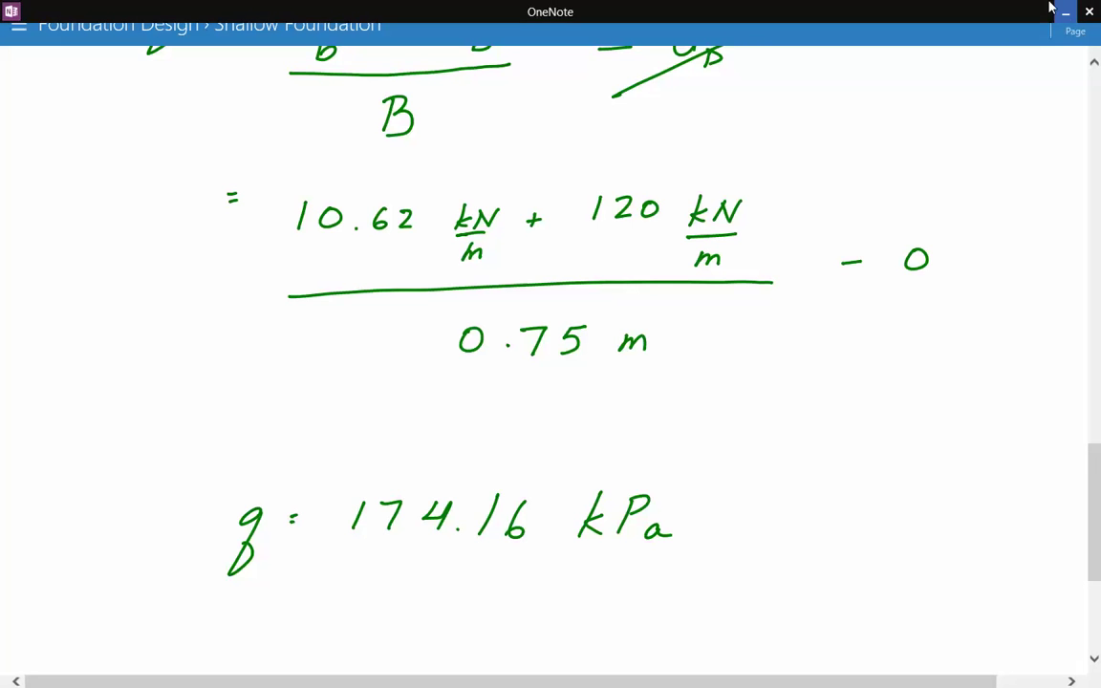
Switch to the spreadsheet and check column B inputs: load 120, width 0.75, concrete unit weight.
click(1061, 10)
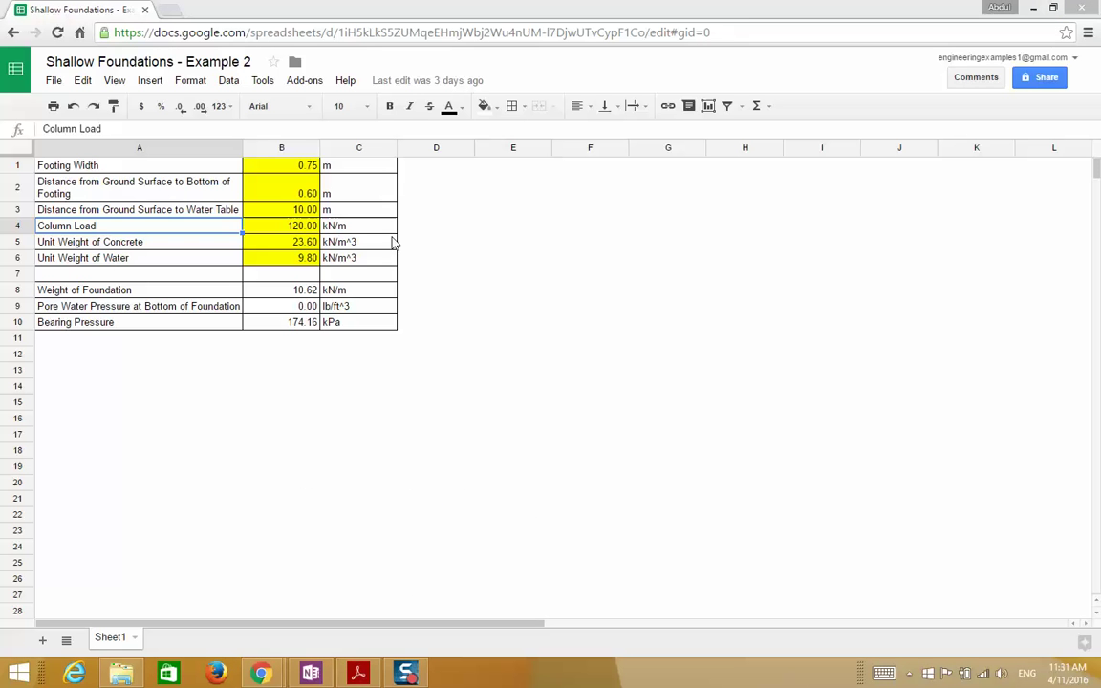
click(292, 240)
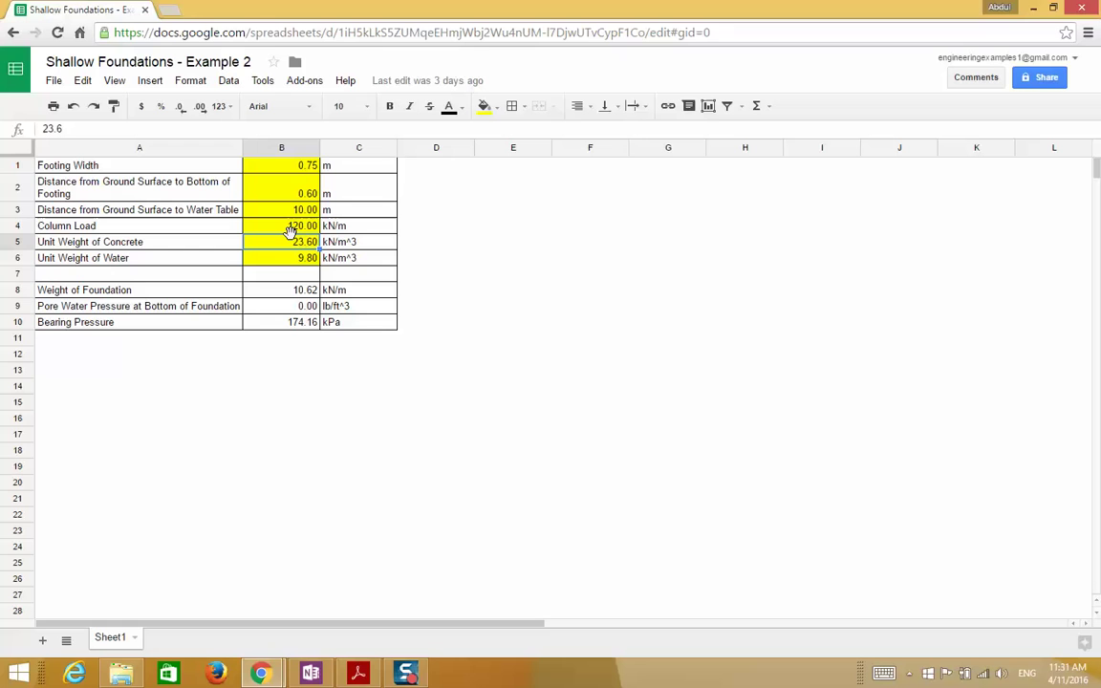
click(291, 229)
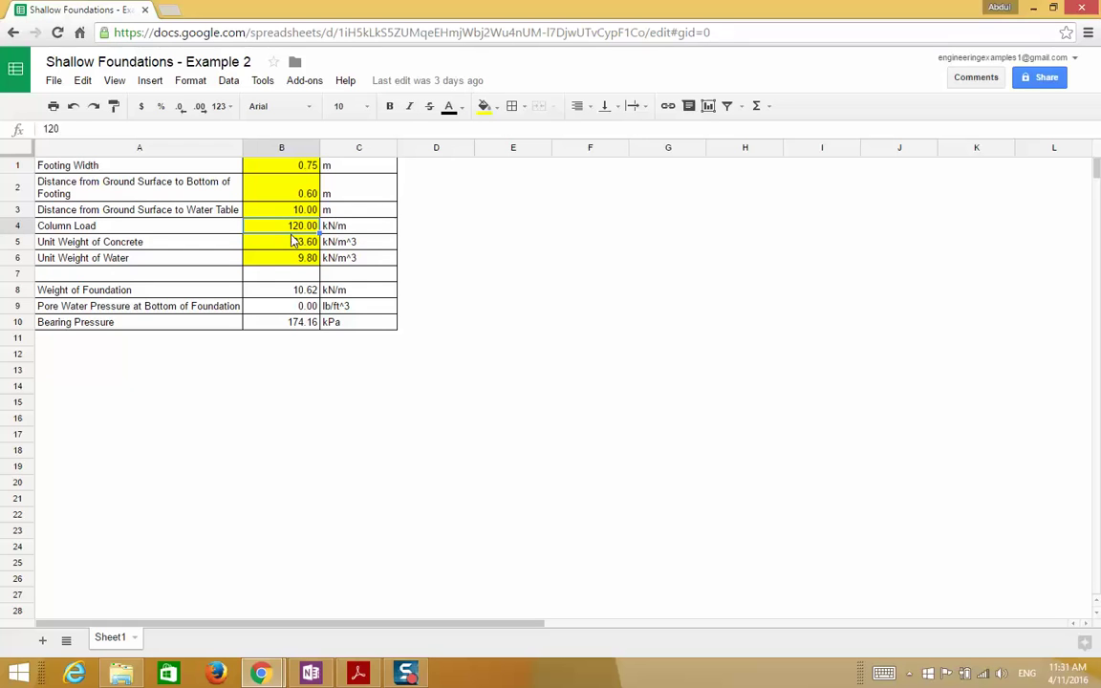
key(Up)
key(Up)
key(Up)
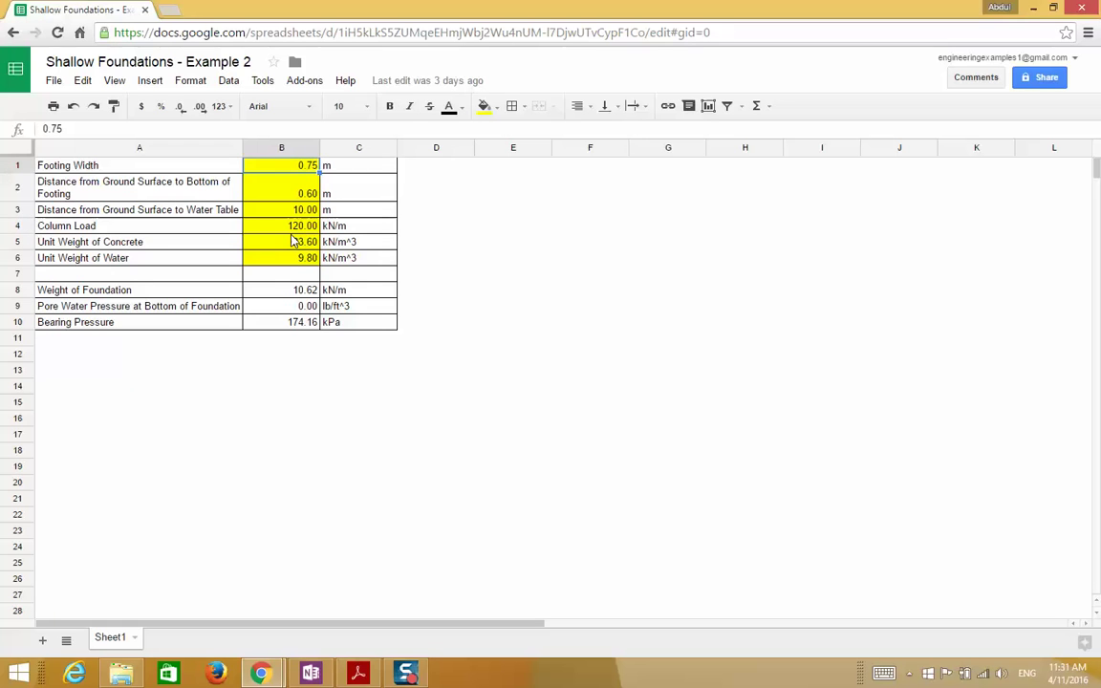
key(Down)
key(Down)
key(Down)
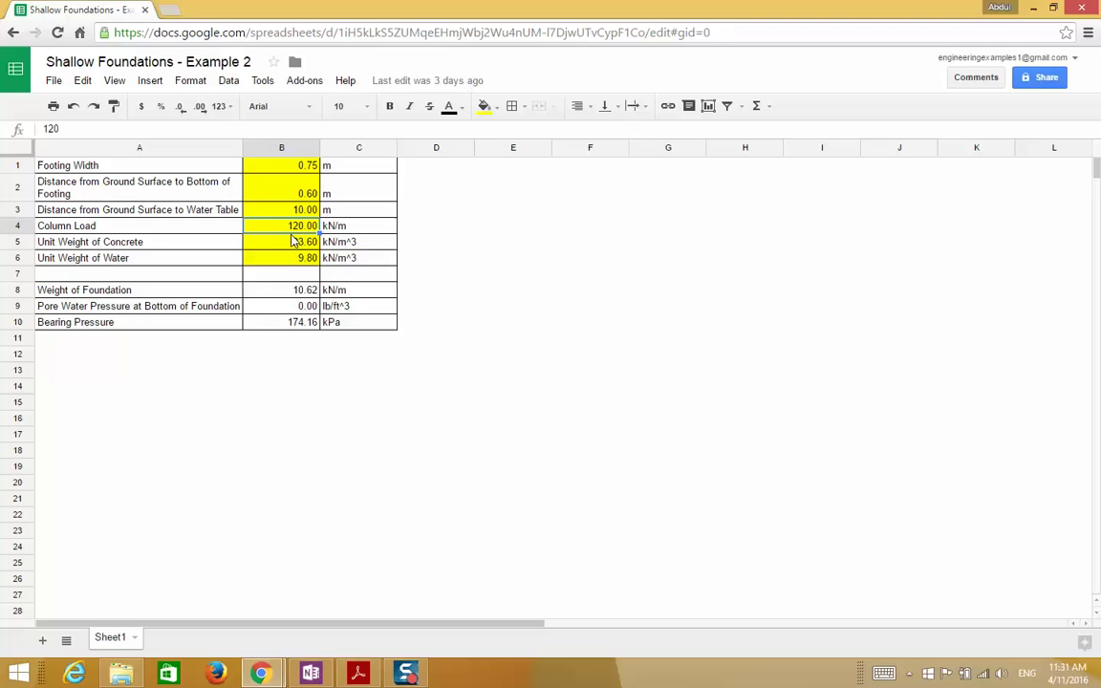
key(Down)
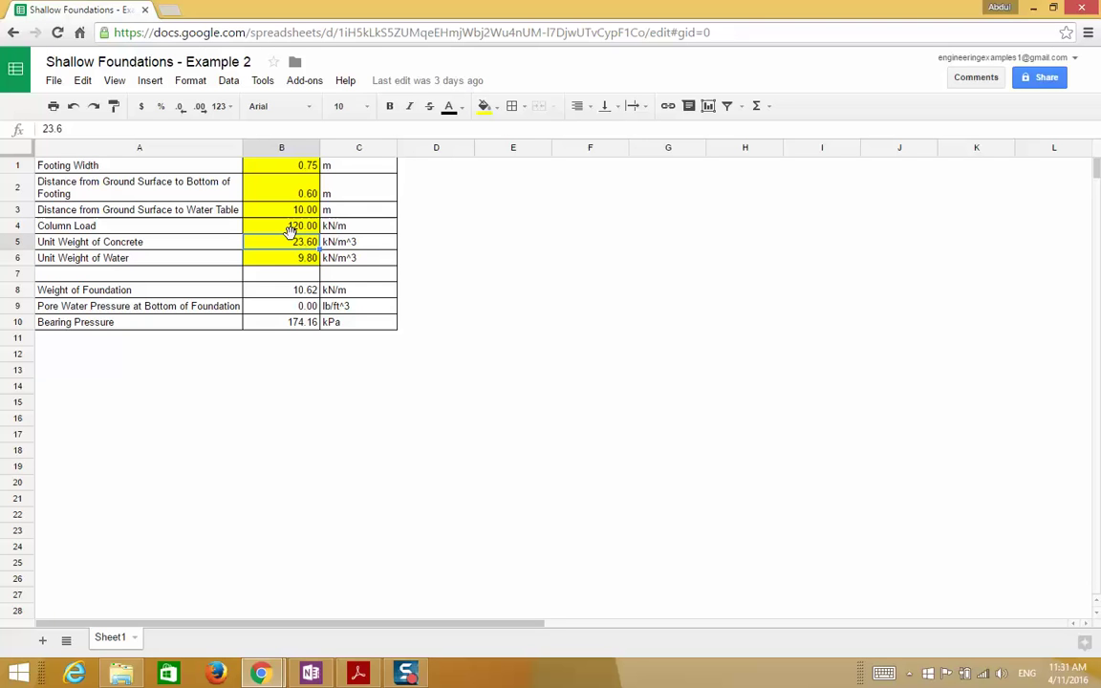